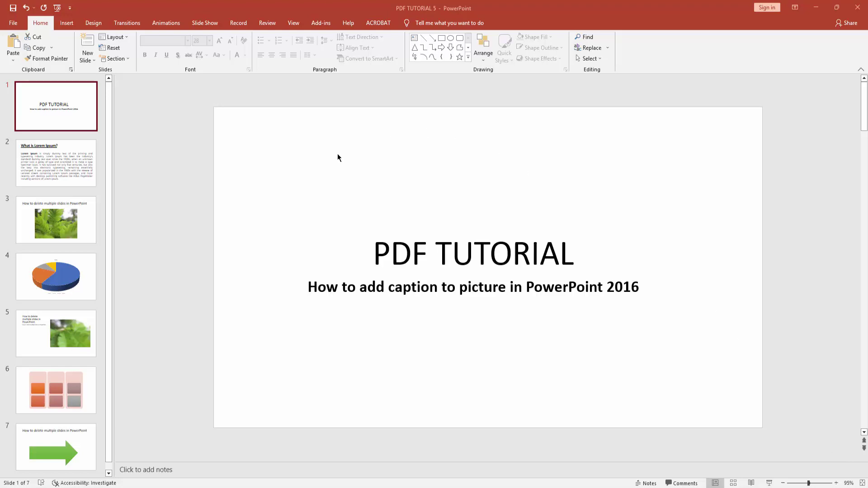
Add a new slide with the Blank layout after the title slide.
click(92, 59)
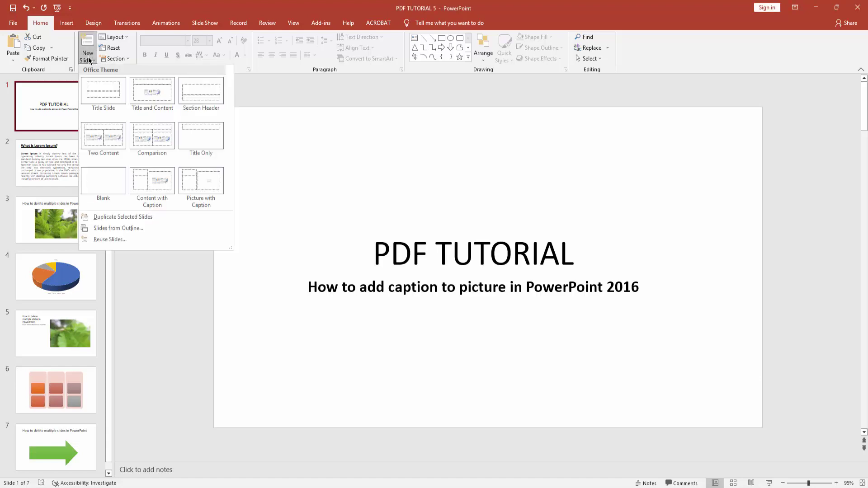
click(106, 181)
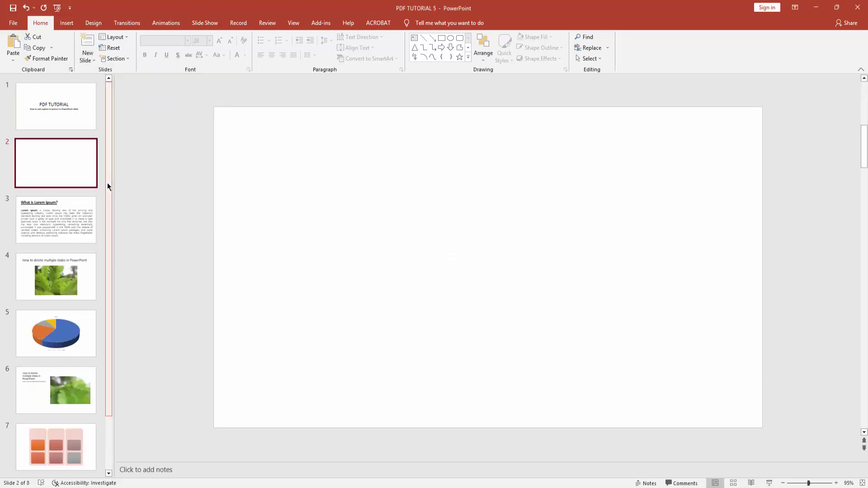
Insert the leaf photo from this computer onto slide 2.
click(67, 23)
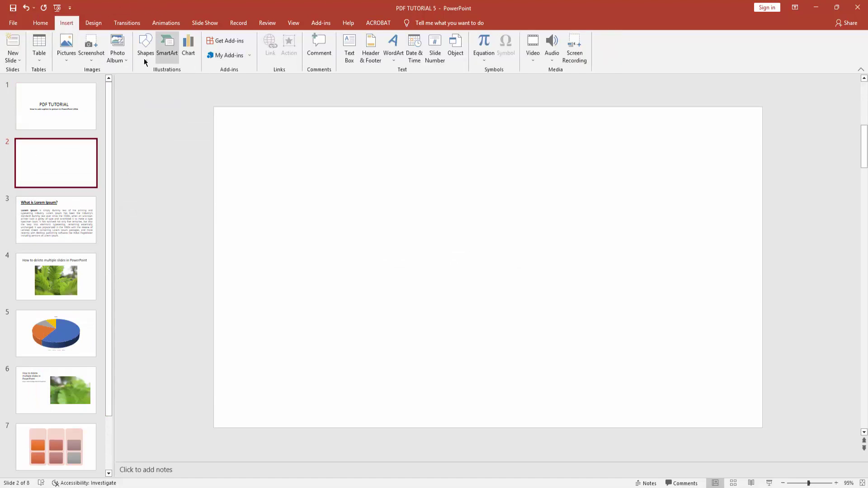
click(66, 60)
click(88, 93)
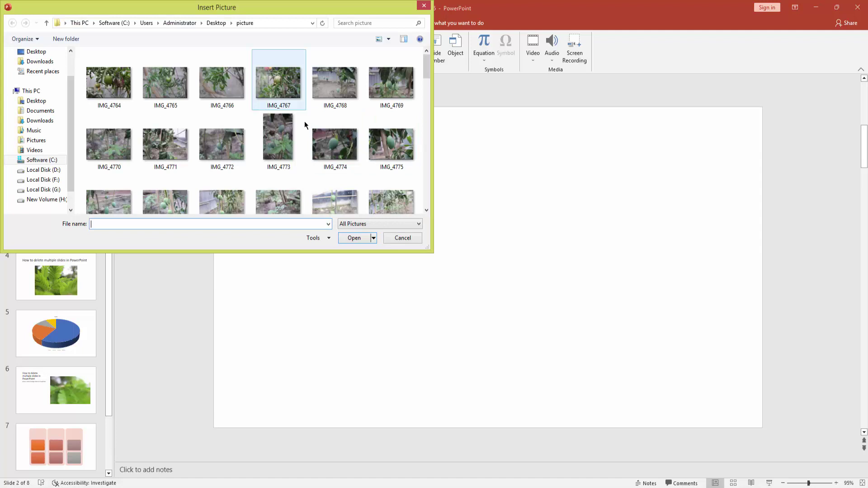
click(279, 119)
scroll(299, 136, down, 3)
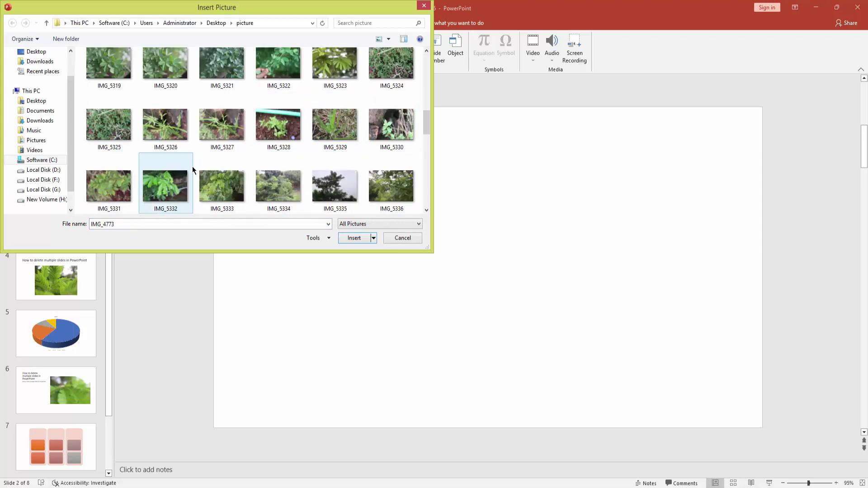
click(166, 68)
scroll(204, 122, up, 1)
click(354, 237)
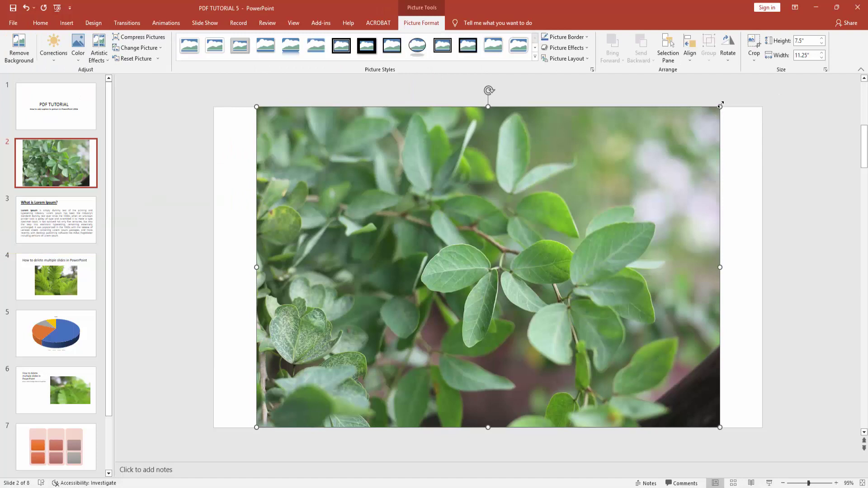
Shrink the leaf photo and move it to the slide centre.
drag(719, 109, 563, 217)
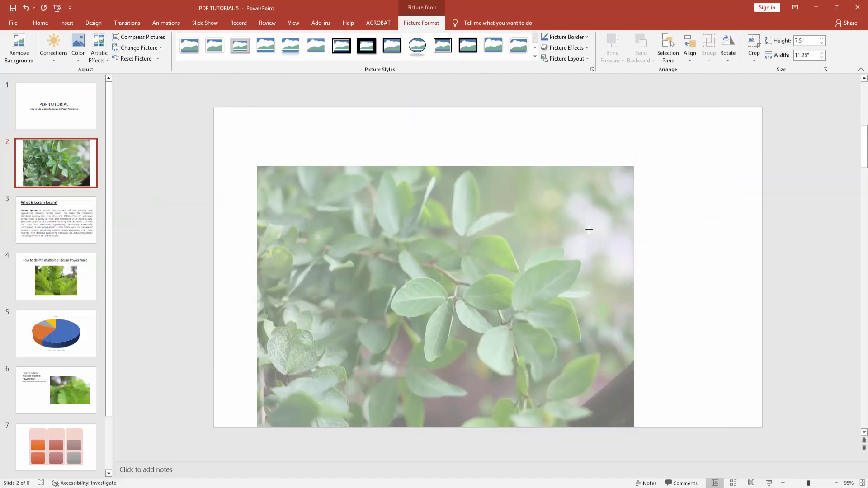
mouse_move(501, 281)
mouse_down()
mouse_move(583, 207)
mouse_move(568, 216)
mouse_up()
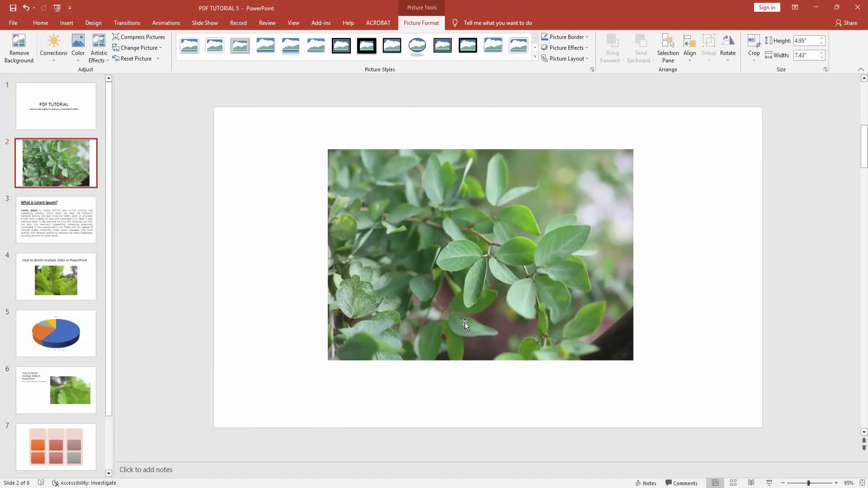
click(159, 231)
Draw a text box on the photo's bottom edge reading 'How to add caption to picture in PowerPoint 2016'.
click(66, 23)
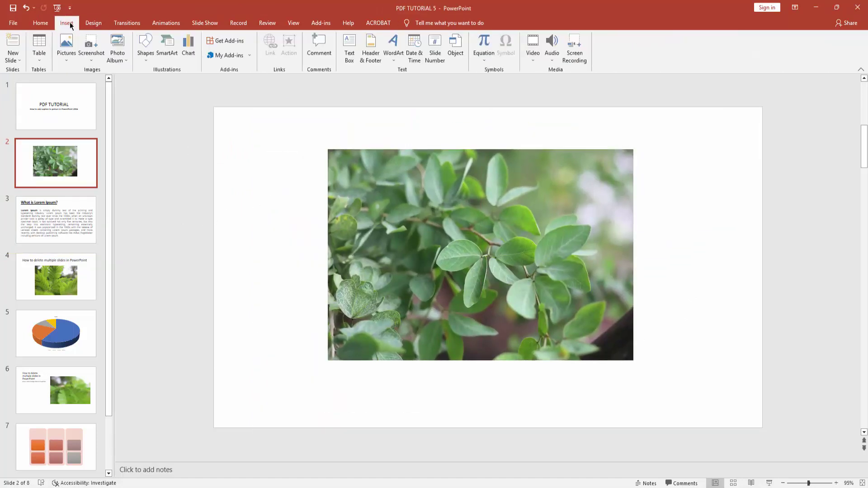
click(349, 51)
drag(350, 342, 614, 360)
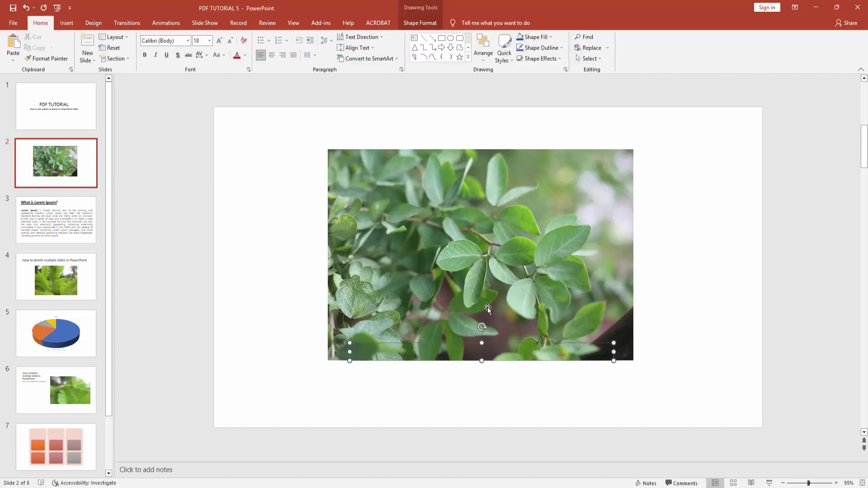
text(How to add caption to picture in PowerPoint 2016)
key(ctrl+a)
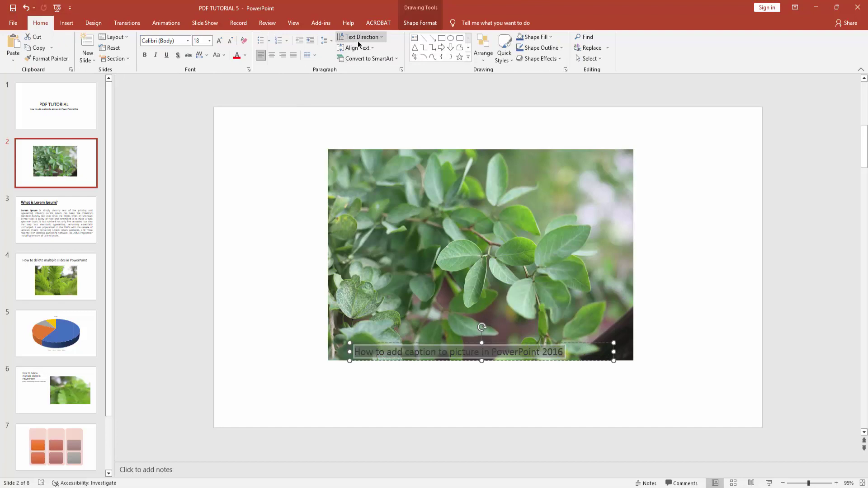
click(419, 22)
click(489, 37)
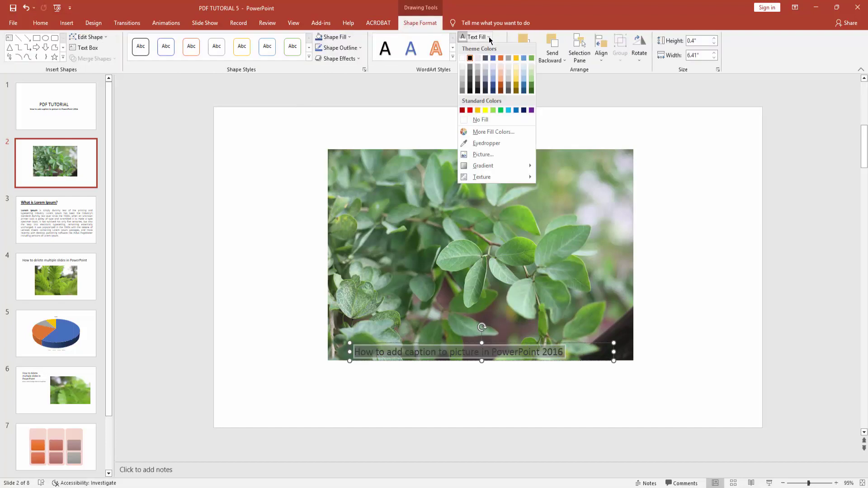
Make the caption text white and fill its box dark blue.
click(462, 57)
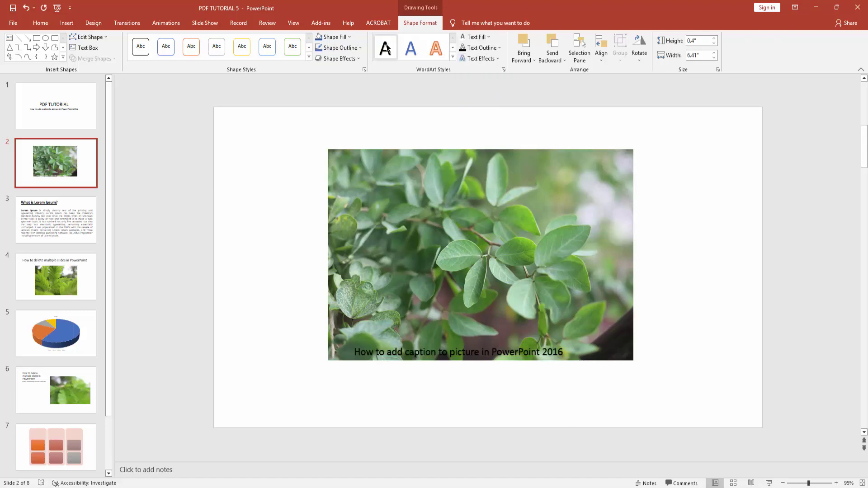
click(421, 151)
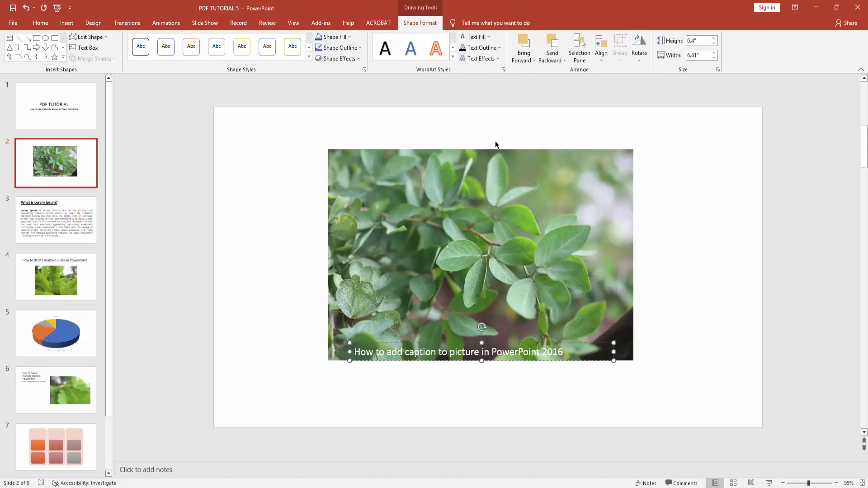
triple_click(451, 352)
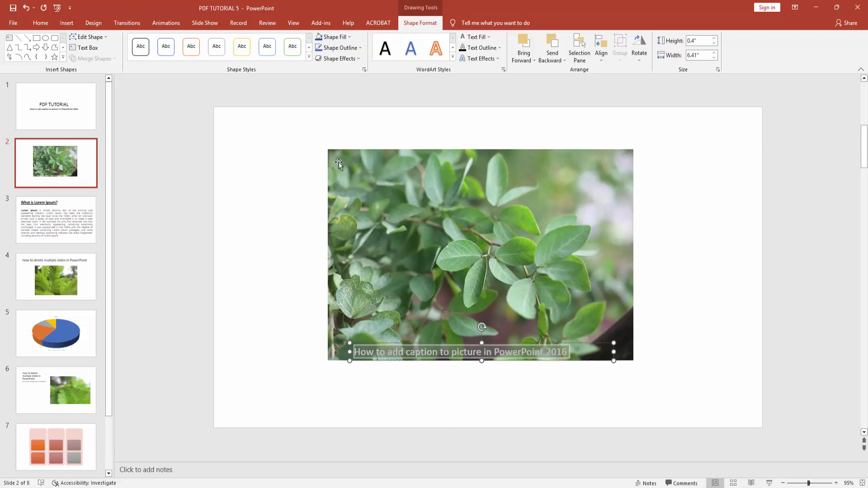
click(334, 37)
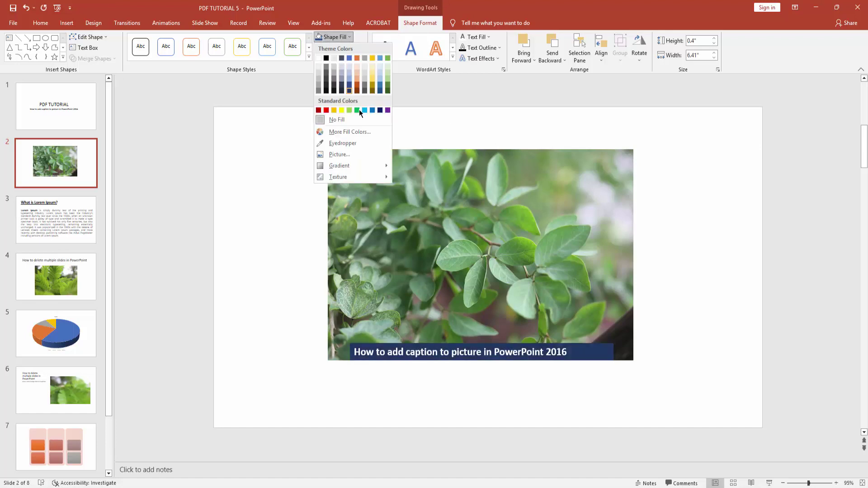
click(358, 91)
Move the dark-blue caption bar just below the leaf photo.
drag(581, 353, 581, 383)
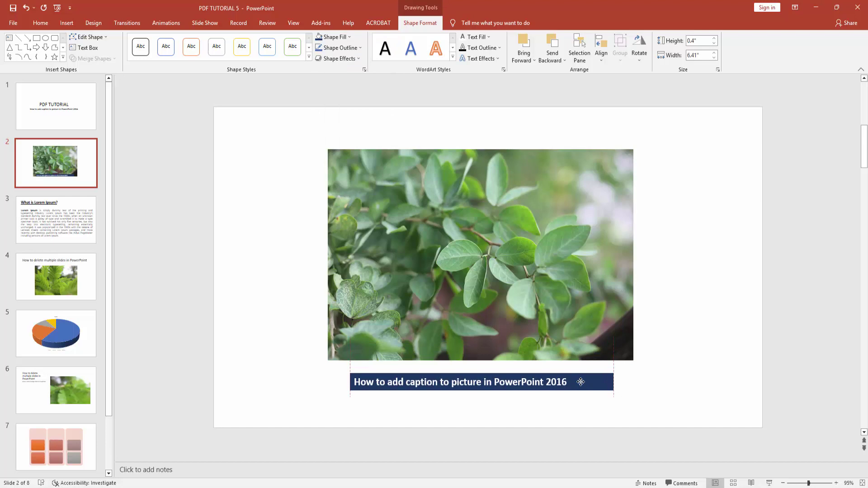
click(533, 387)
click(506, 392)
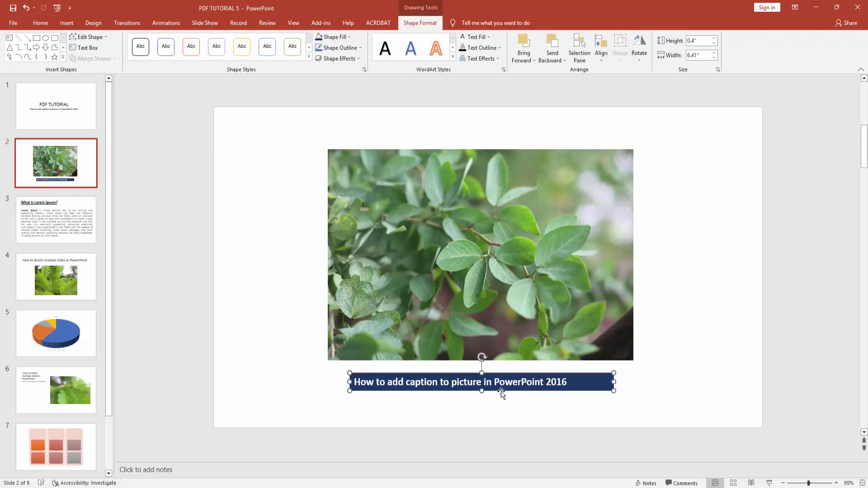
drag(502, 390, 502, 389)
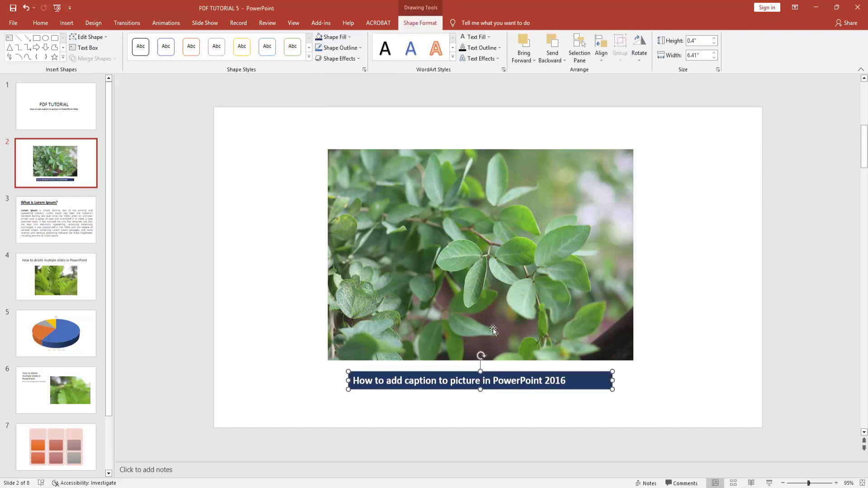
Select the leaf photo with its caption bar and group them.
shift+click(492, 285)
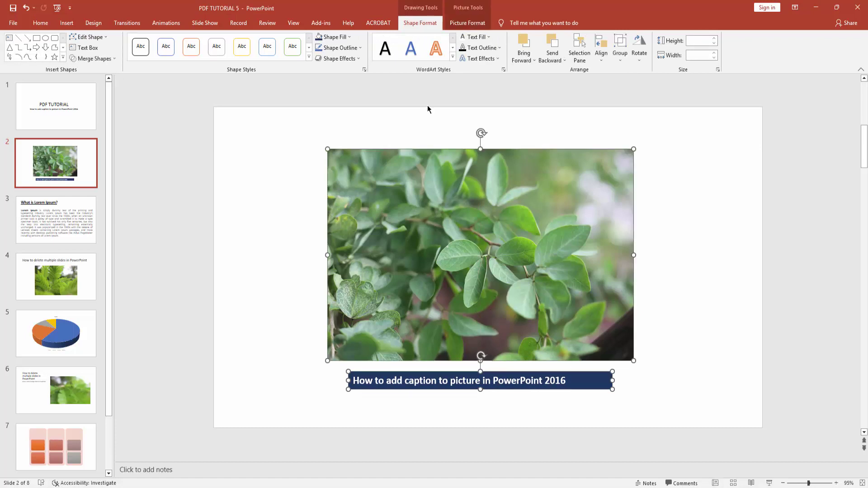
click(620, 60)
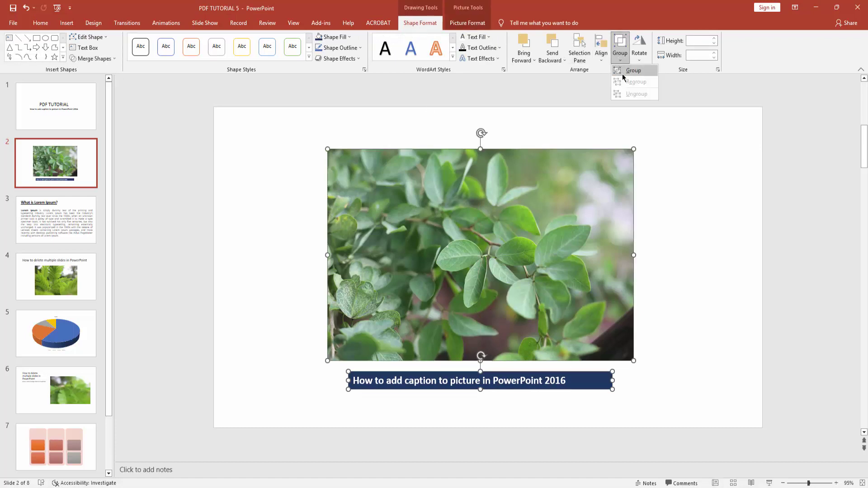
click(631, 75)
click(670, 233)
click(440, 275)
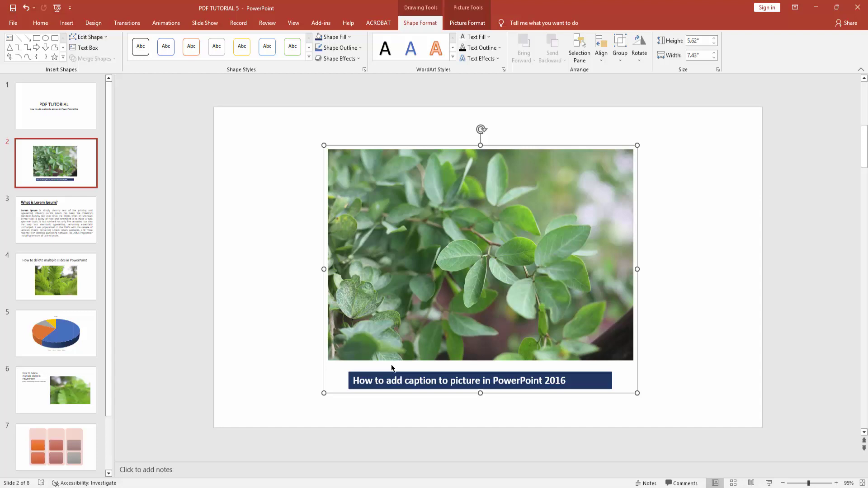
click(231, 292)
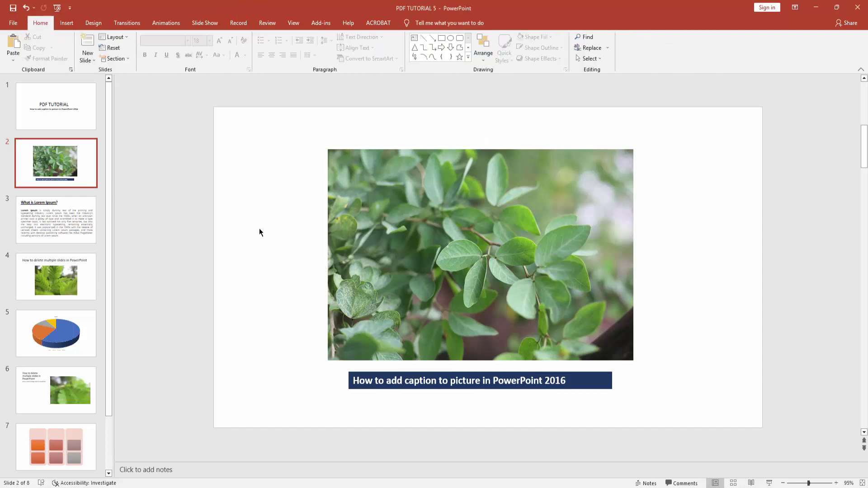